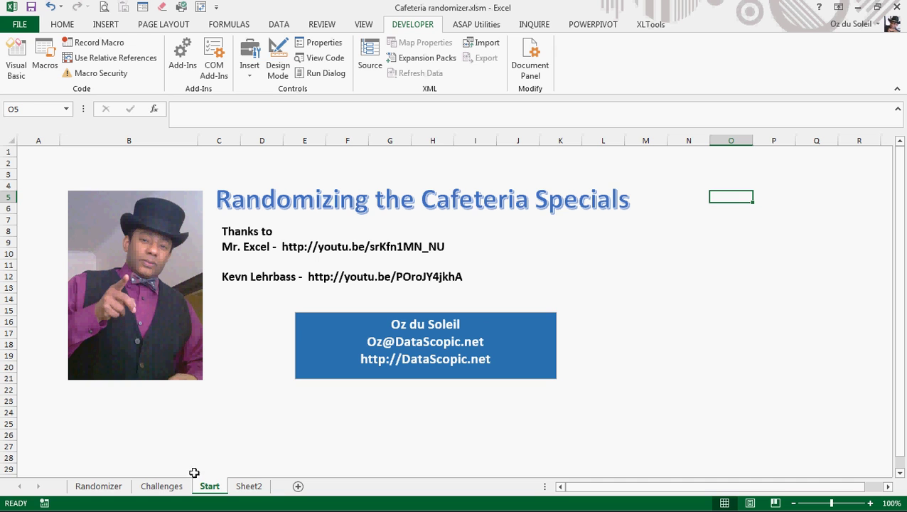
Review the list on the Challenges sheet and the dishes in the Menu table on the Randomizer sheet.
click(179, 490)
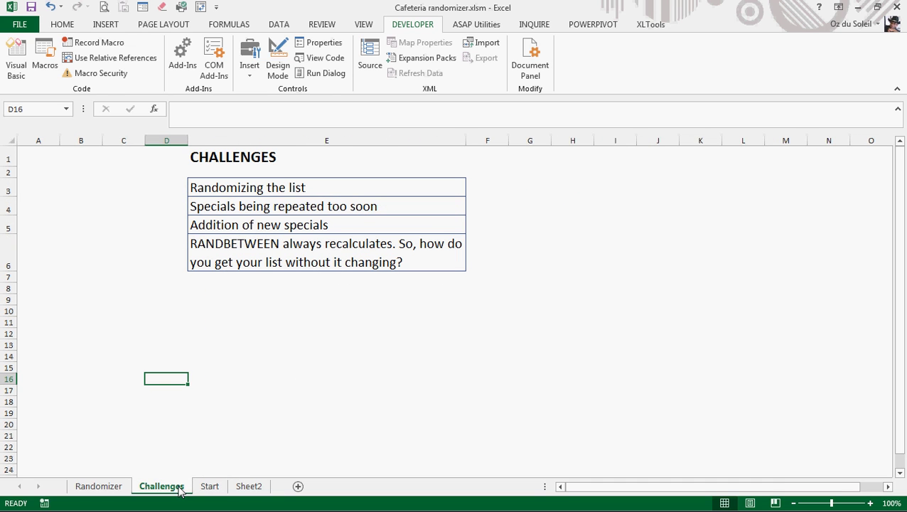
click(99, 487)
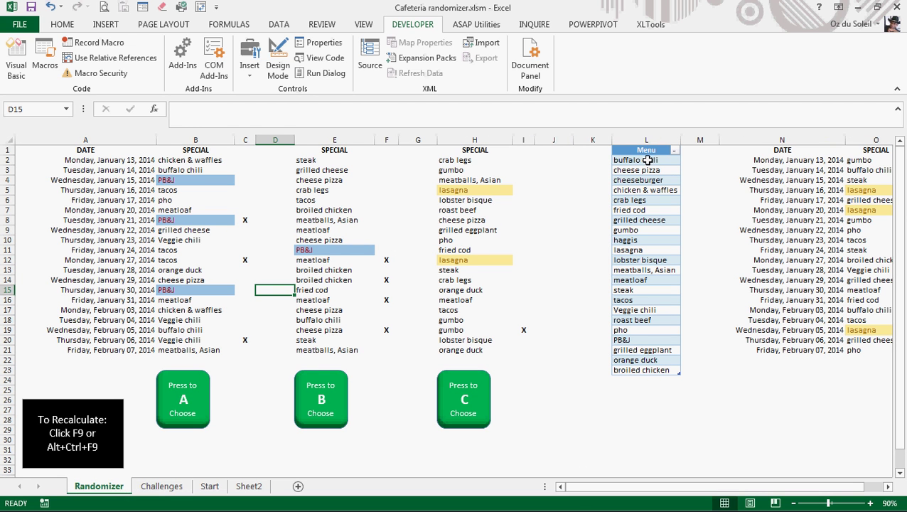
drag(651, 157, 650, 371)
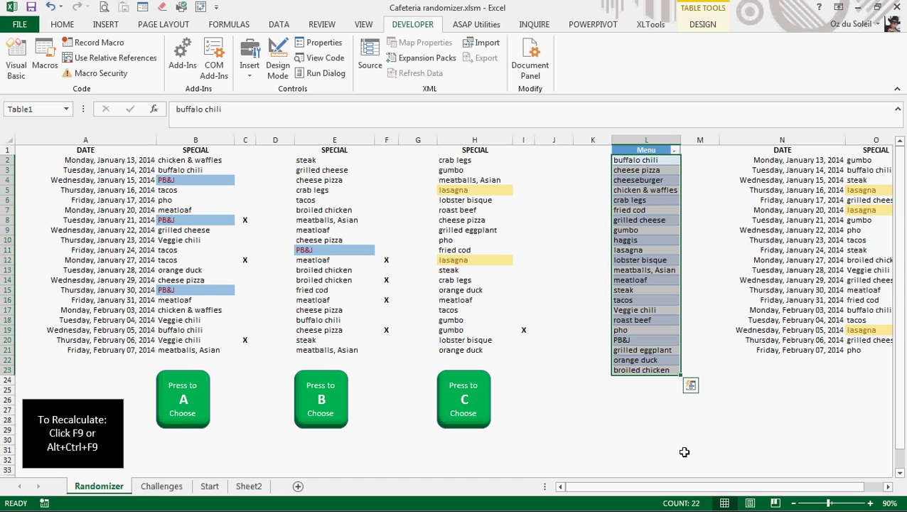
click(714, 330)
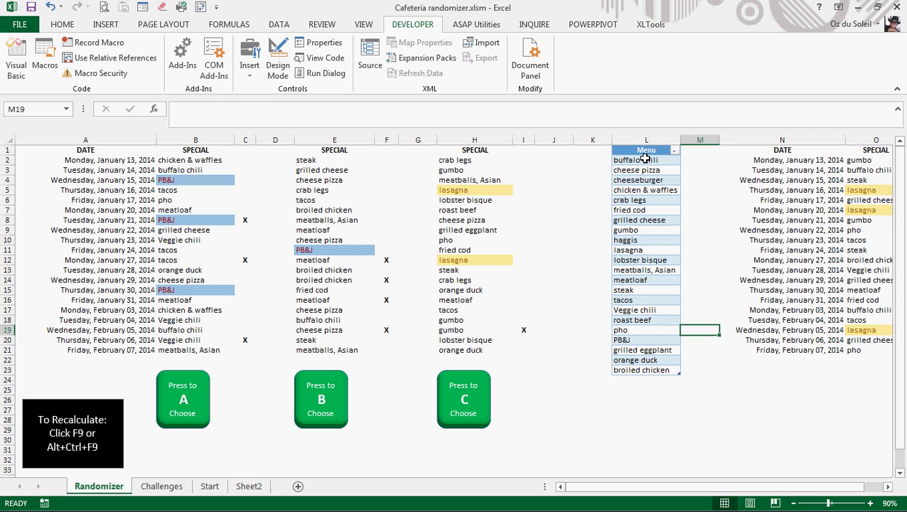
drag(644, 159, 640, 372)
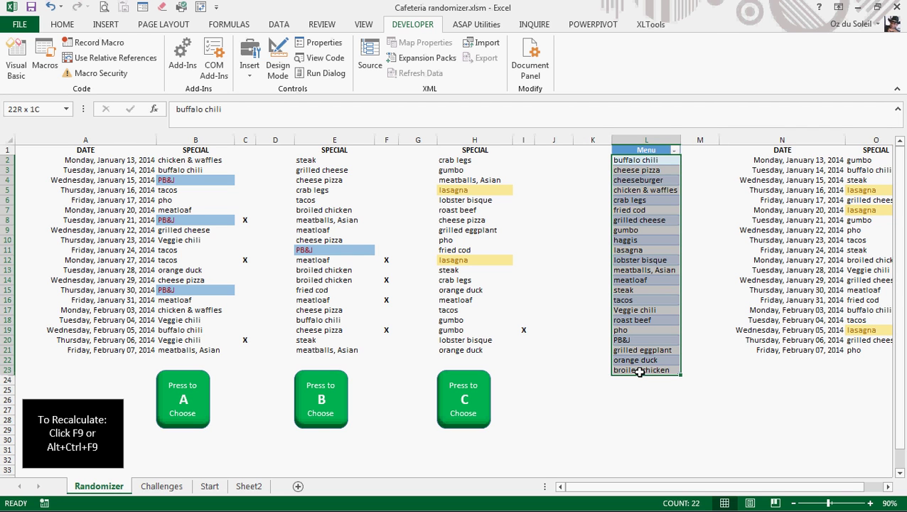
click(650, 271)
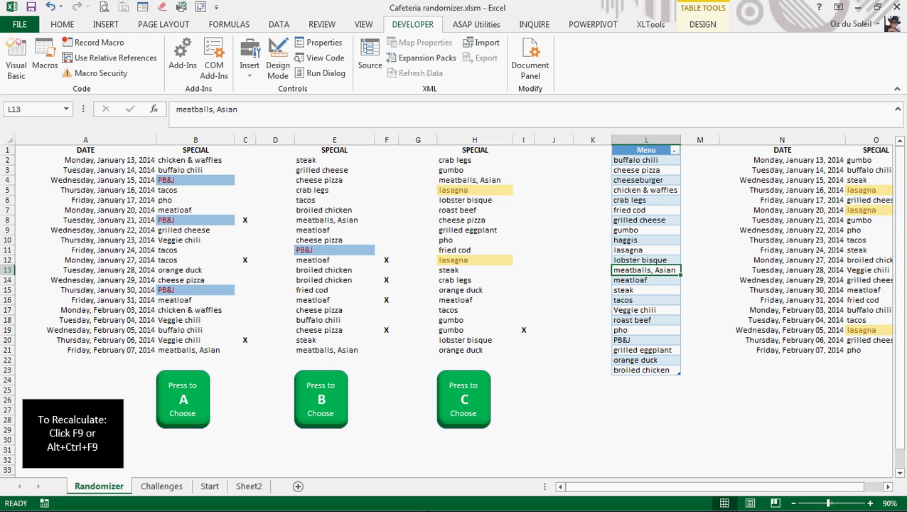
click(163, 486)
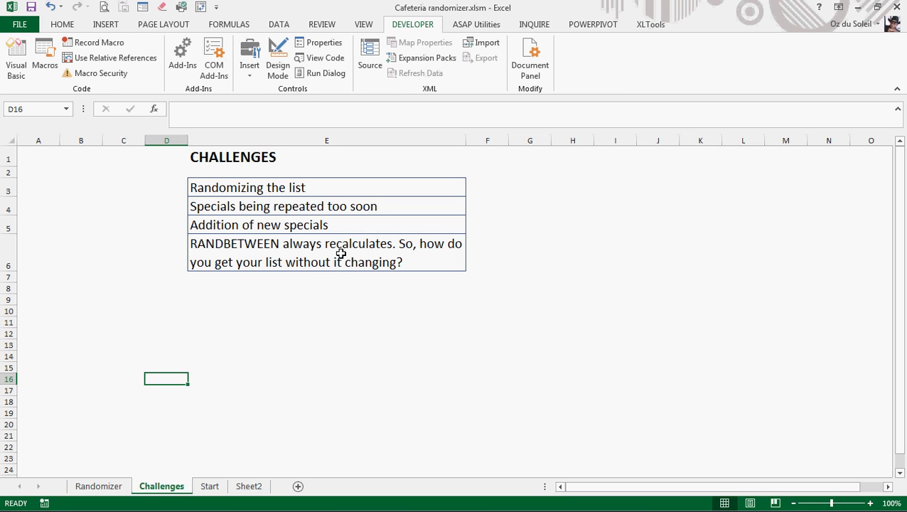
click(99, 486)
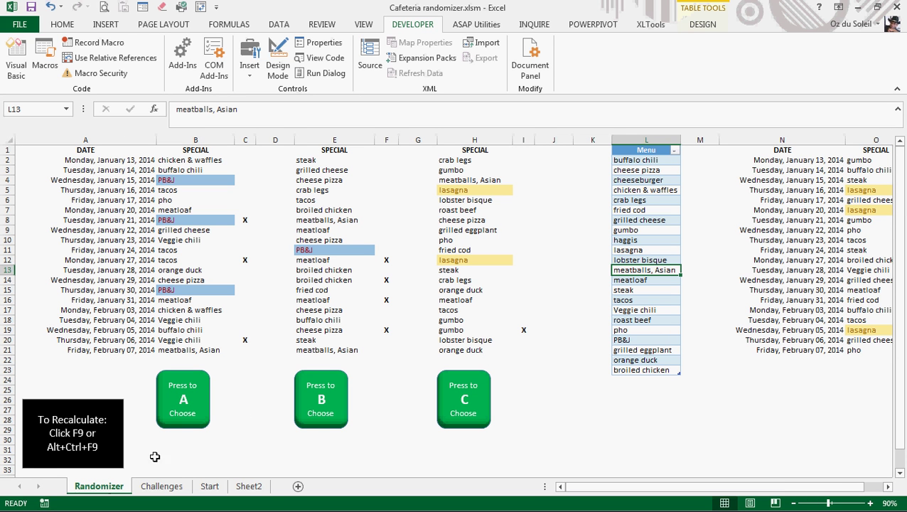
Enter 4 in cell J7 of the Randomizer sheet to make the random specials recalculate.
click(581, 218)
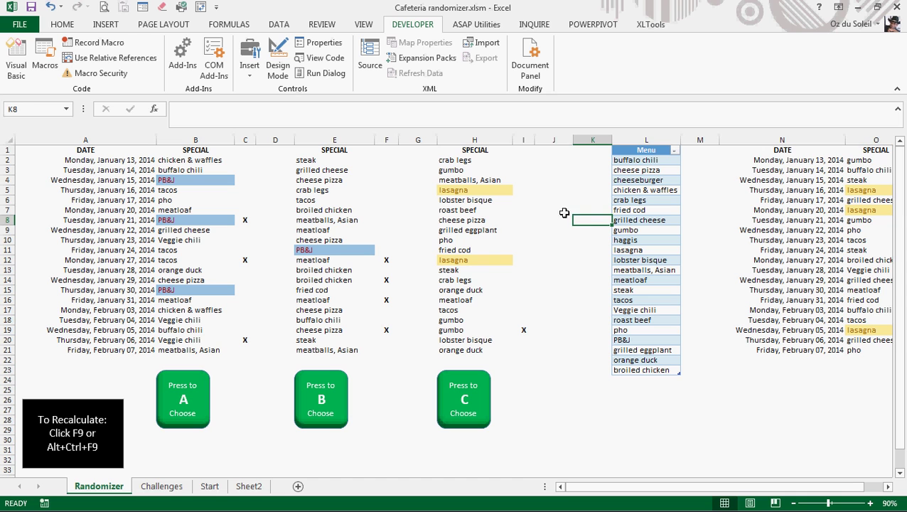
click(560, 210)
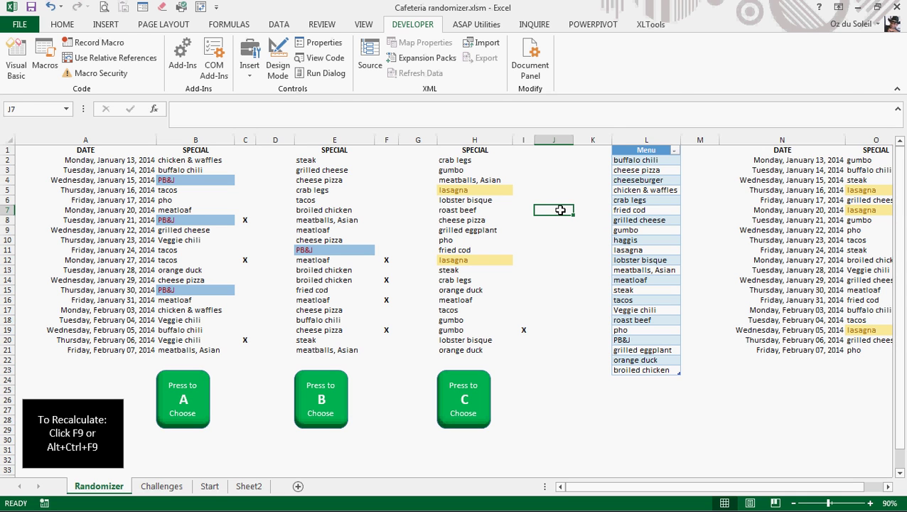
text(4)
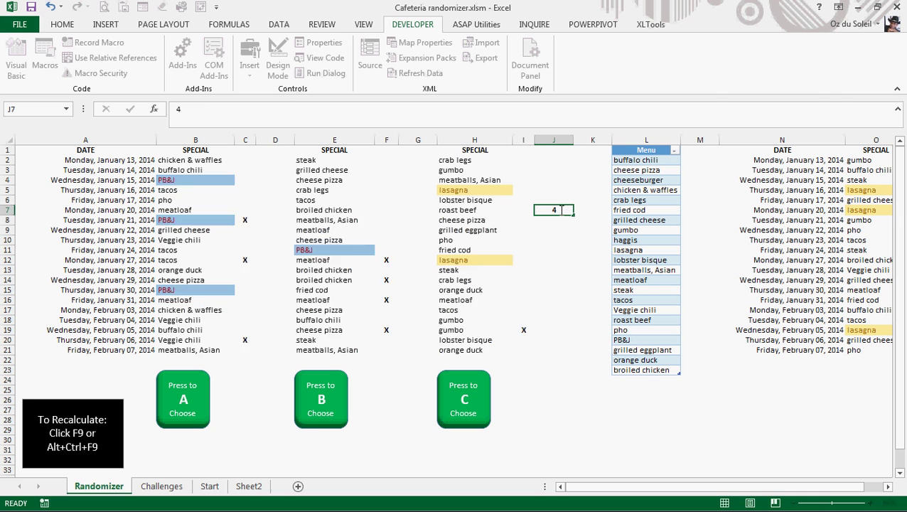
key(Return)
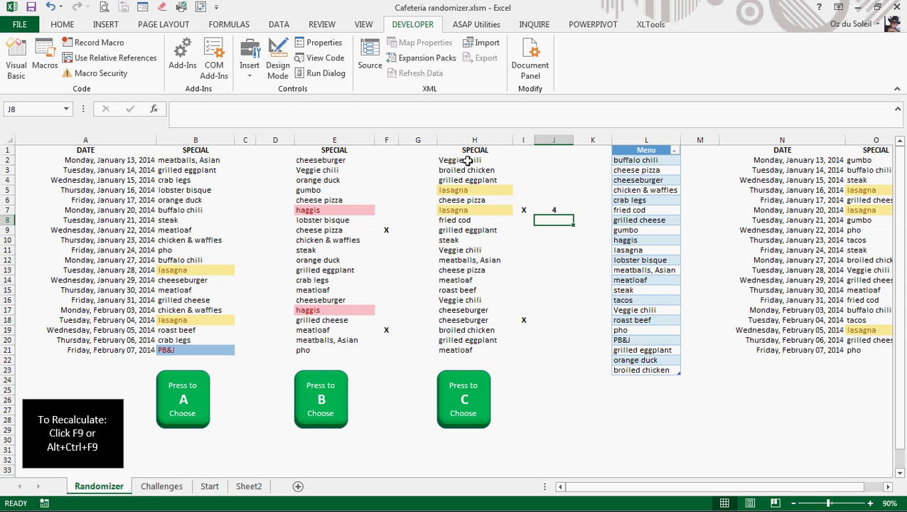
Examine the random selection formula in H2:H21 and the Menu table it draws from.
drag(469, 162, 466, 350)
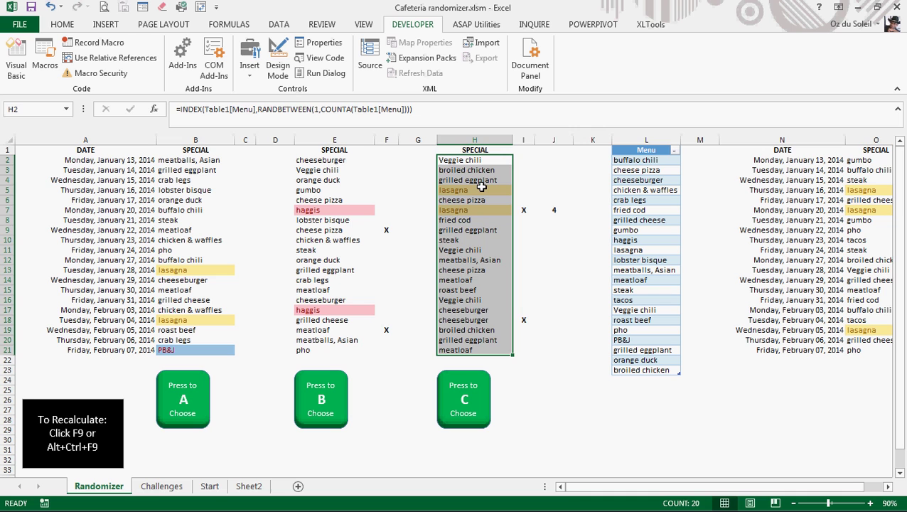
click(548, 261)
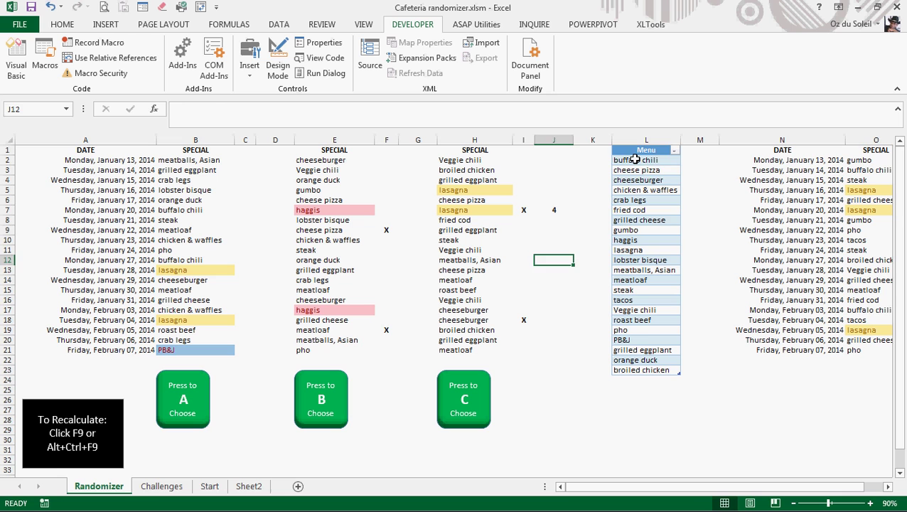
drag(635, 159, 651, 369)
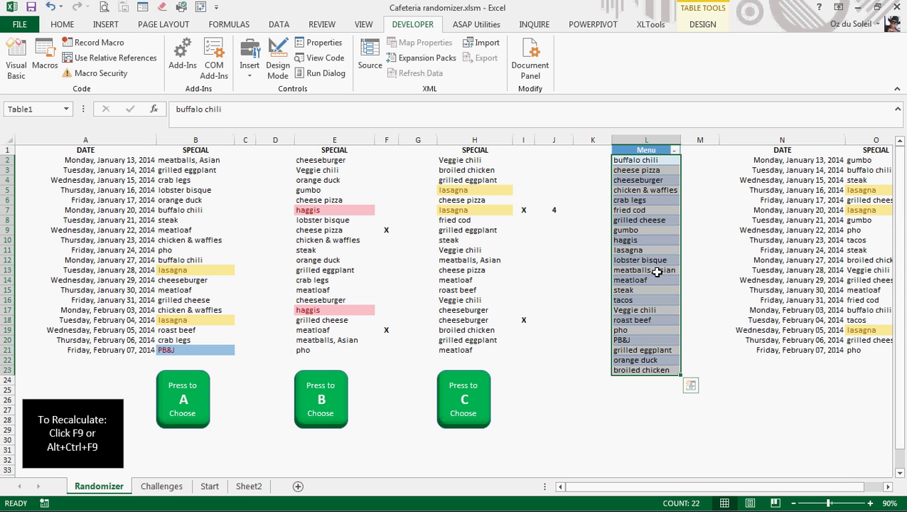
click(657, 271)
Clear the entry in cell J7 to recalculate the specials again.
click(558, 208)
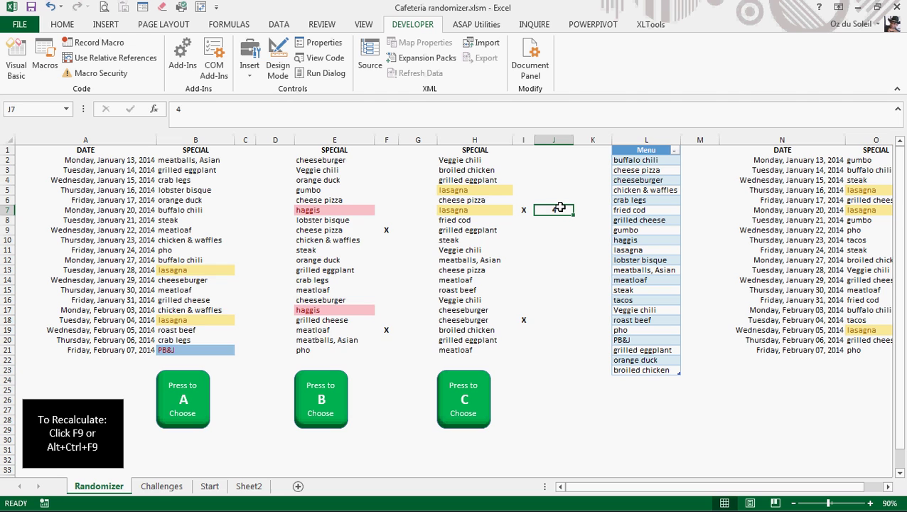
key(Delete)
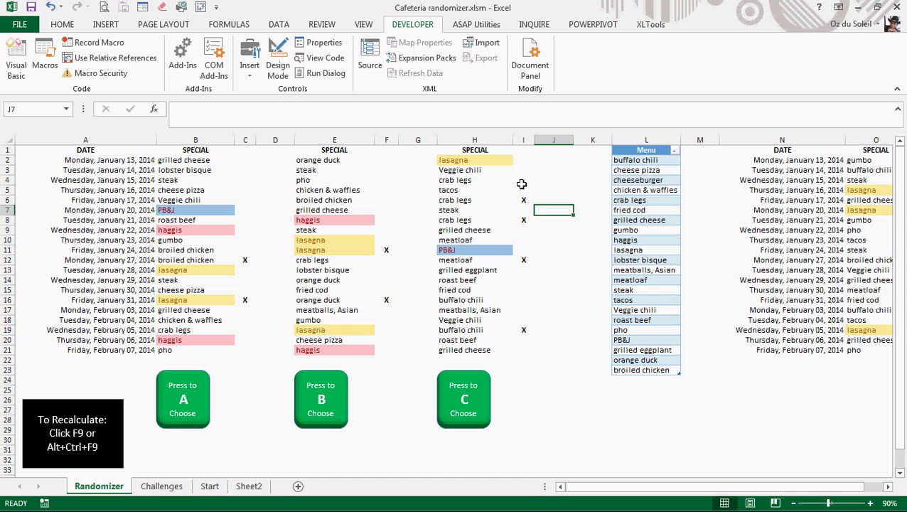
Examine the COUNTIF formula in cell I8 that flags repeated specials and the cells it references.
click(523, 220)
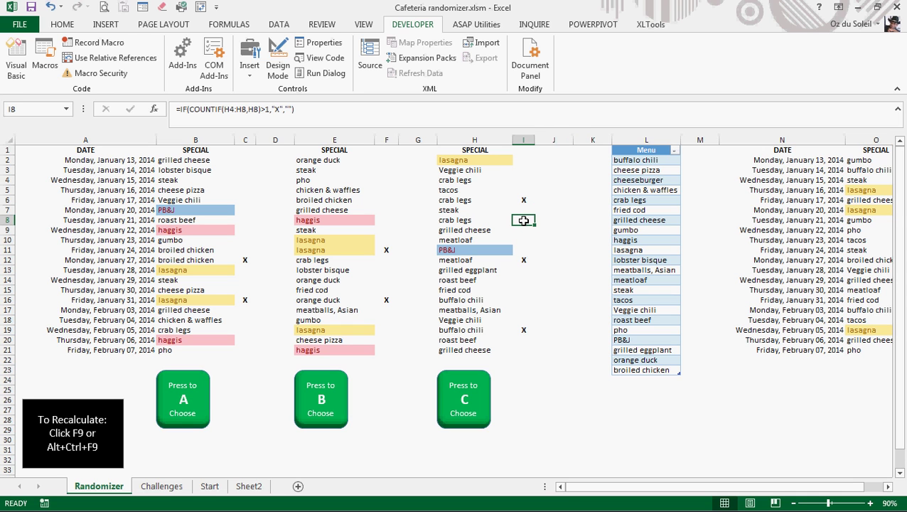
click(224, 108)
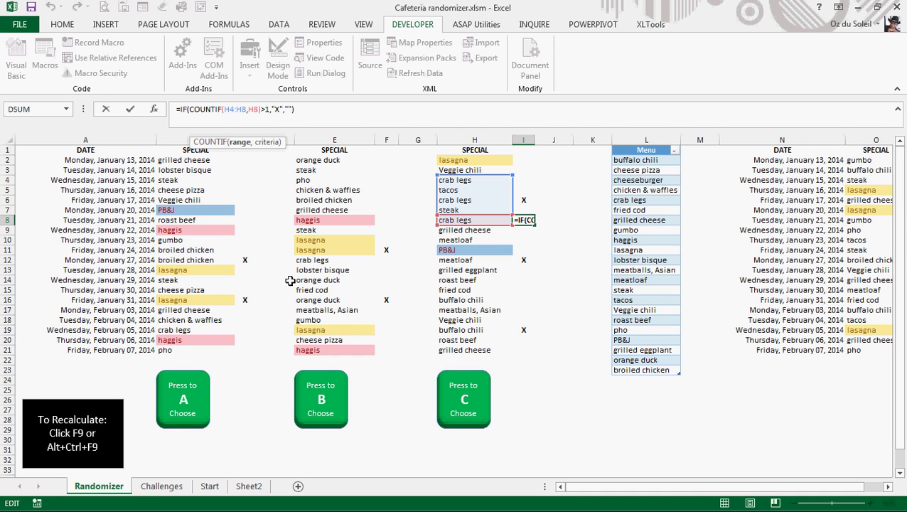
key(ctrl+Return)
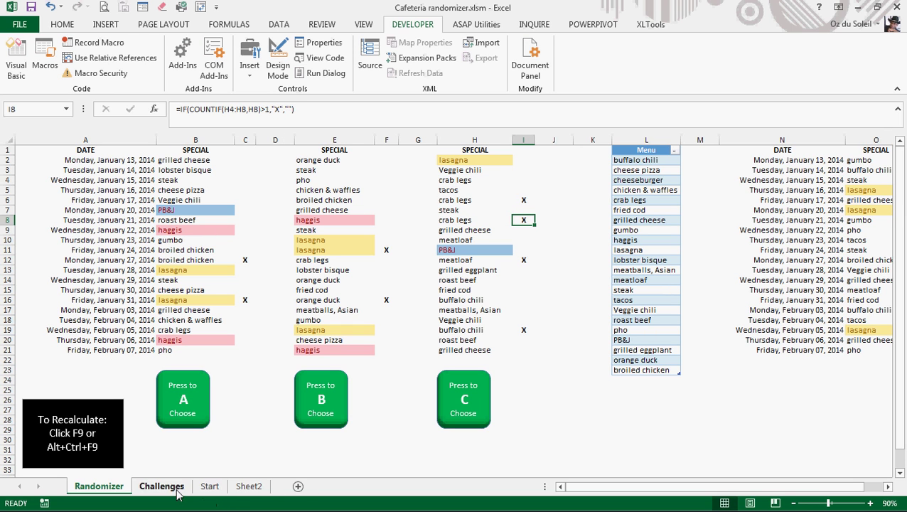
Review the Regular, Serve Infrequently and Complicated to Make dish lists on Sheet2.
click(249, 486)
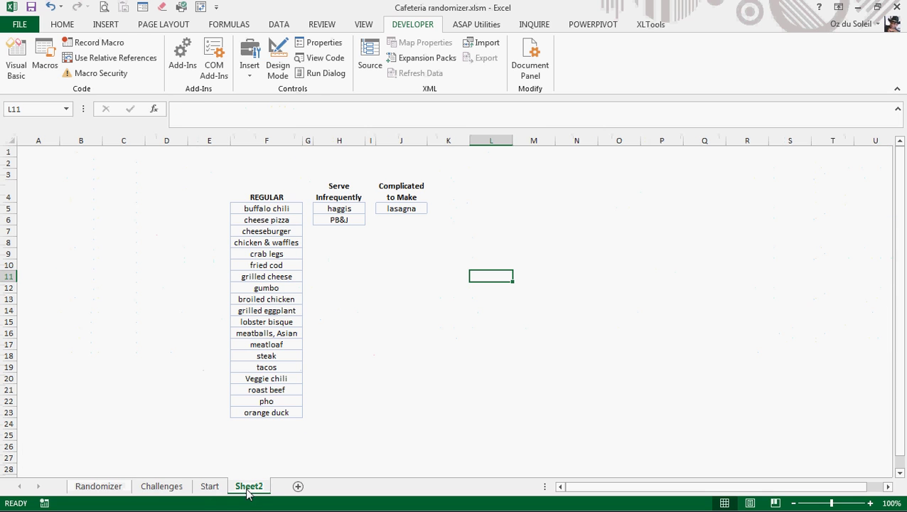
drag(257, 207, 266, 424)
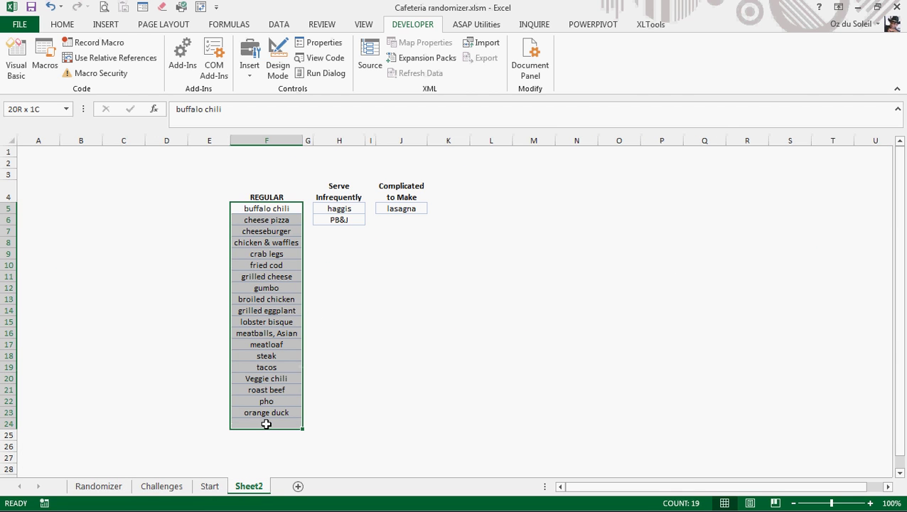
click(268, 331)
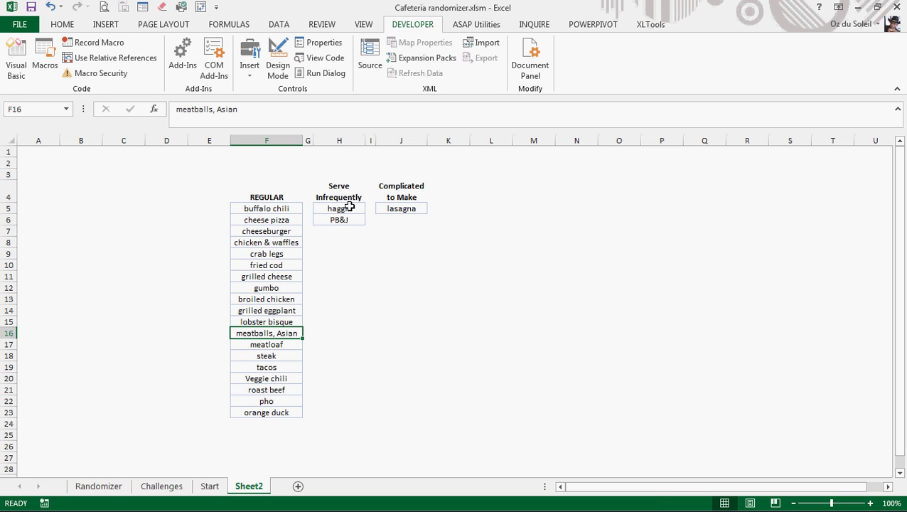
drag(350, 206, 349, 216)
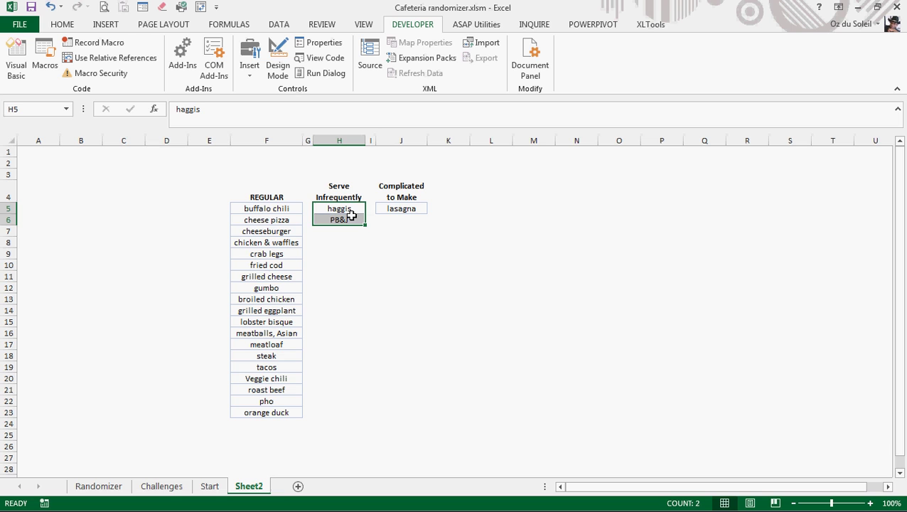
click(340, 255)
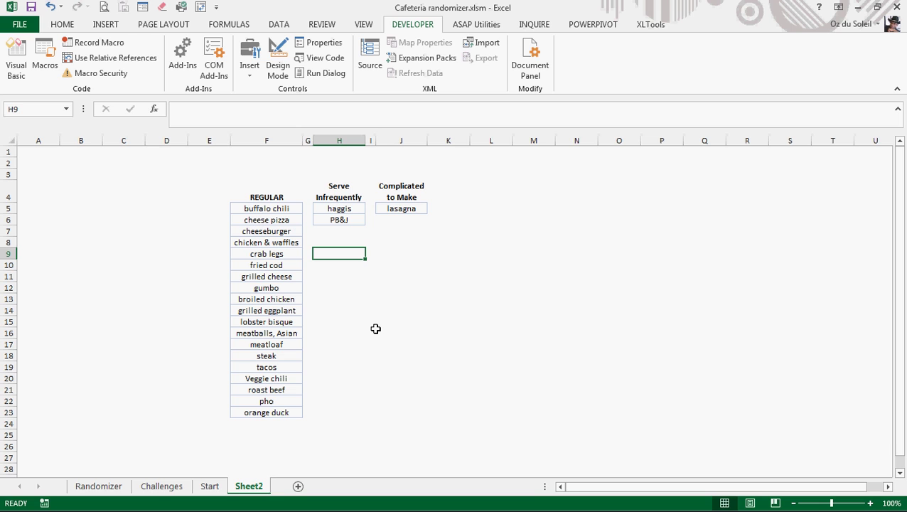
click(387, 209)
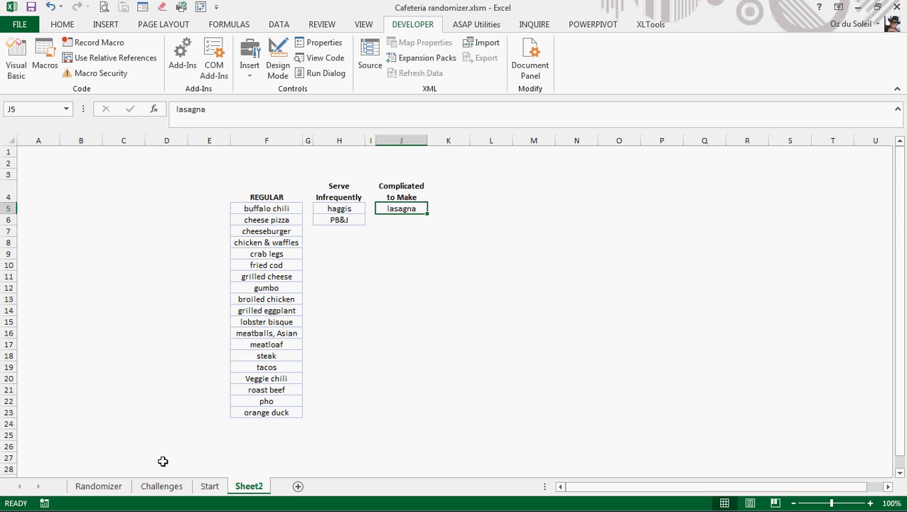
Inspect the conditional formatting rules applied to the specials in column H of the Randomizer sheet.
click(109, 489)
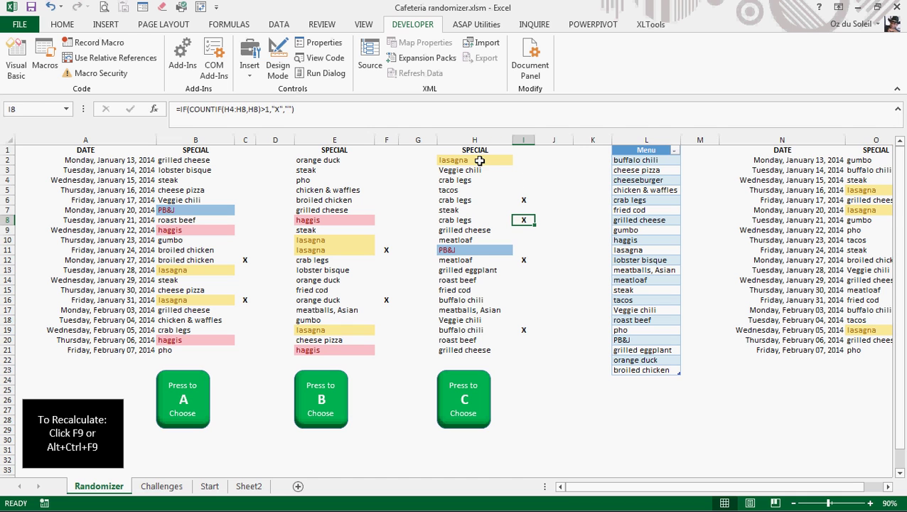
drag(480, 159, 476, 348)
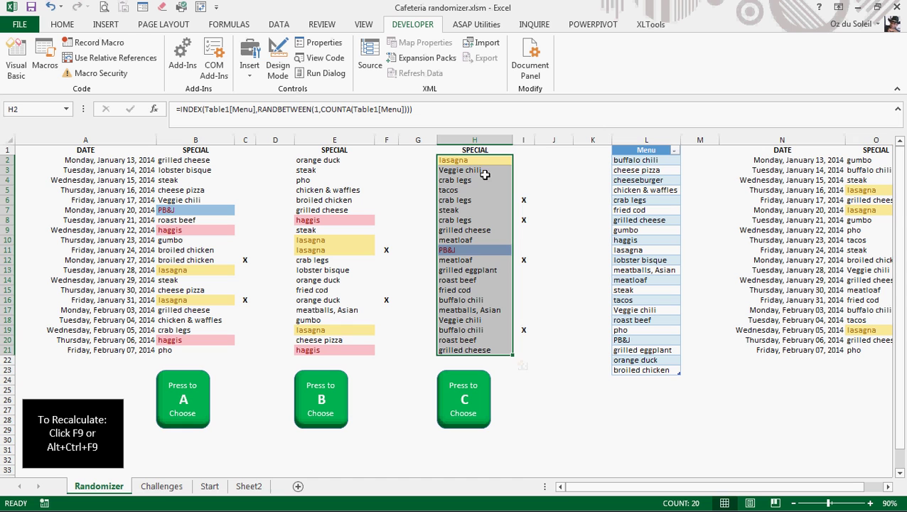
click(470, 250)
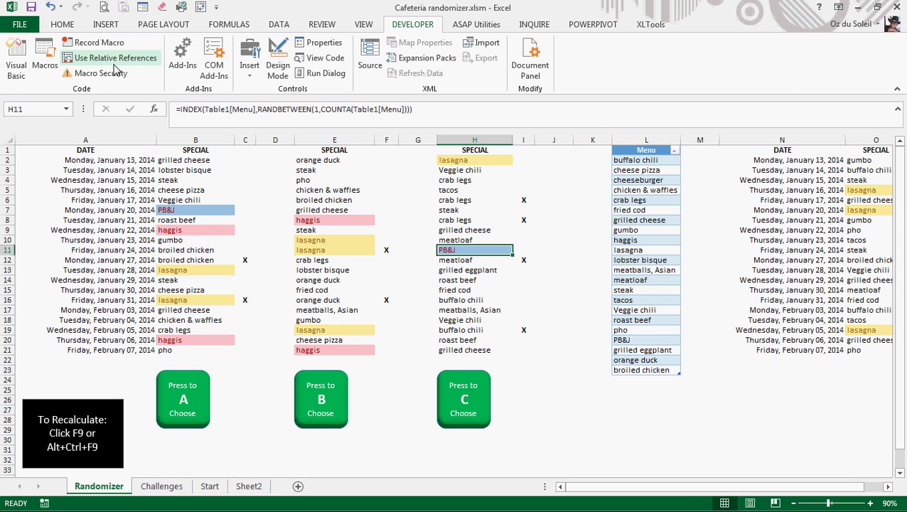
click(69, 26)
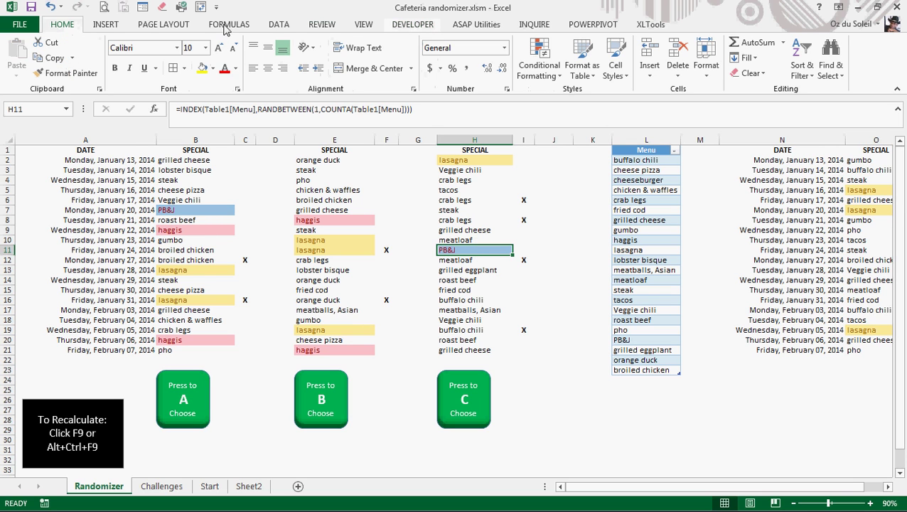
click(548, 76)
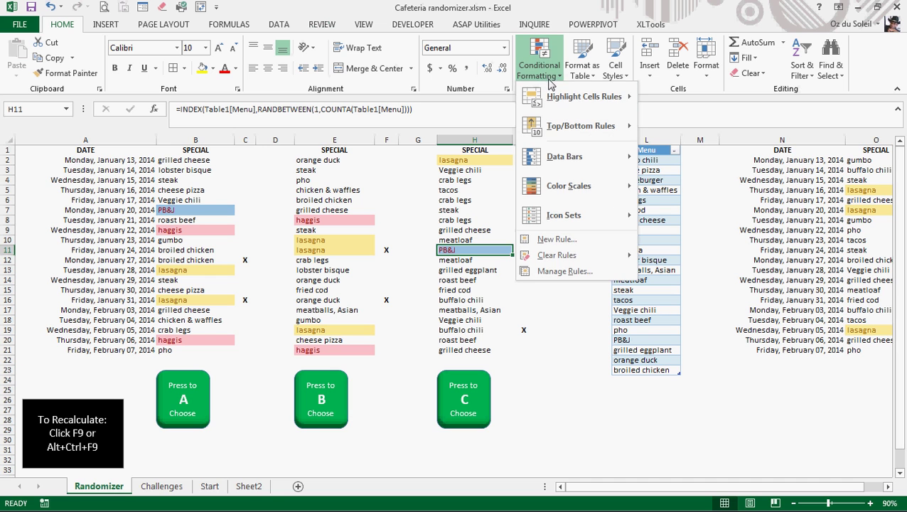
click(566, 271)
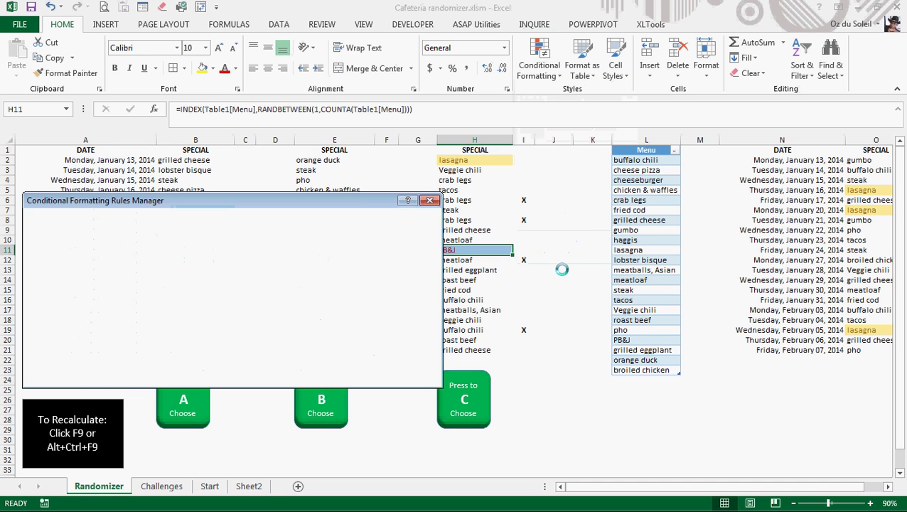
drag(364, 200, 650, 75)
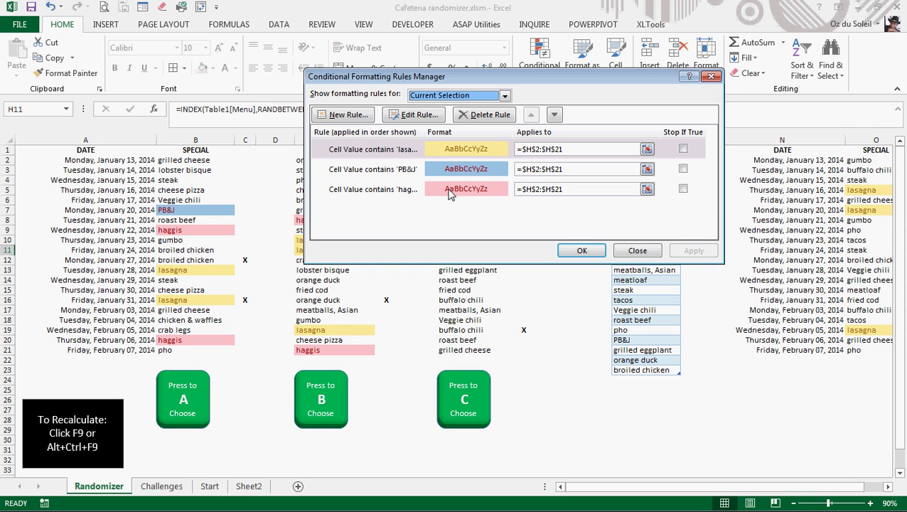
click(638, 251)
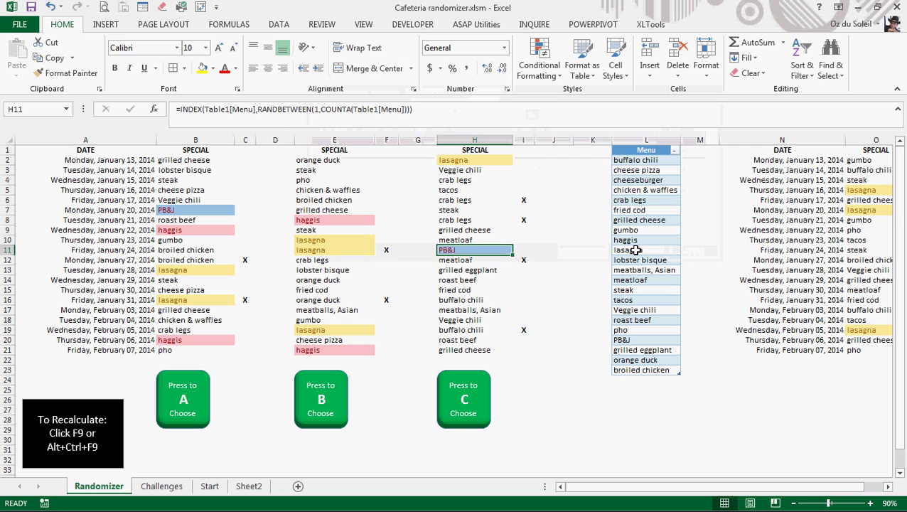
click(462, 220)
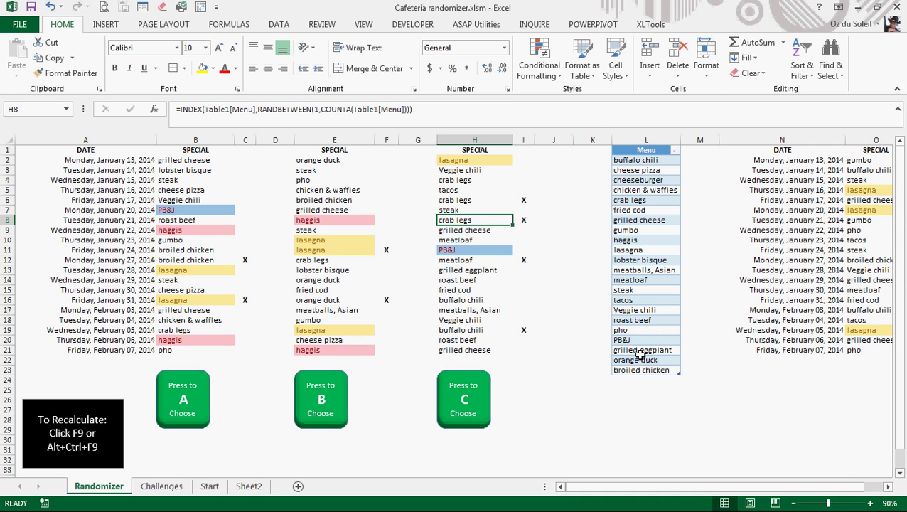
Add Tuna Wrap as a new dish directly below broiled chicken in the Menu table.
click(649, 378)
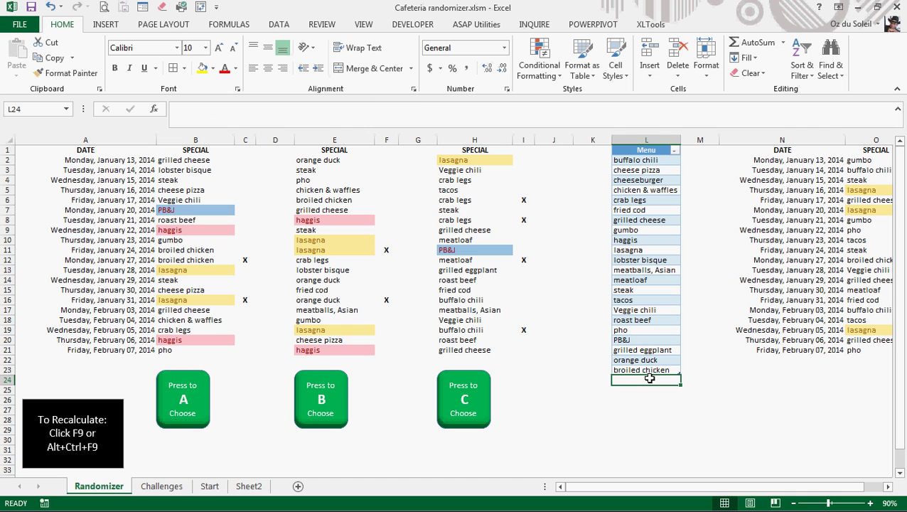
text(Tu)
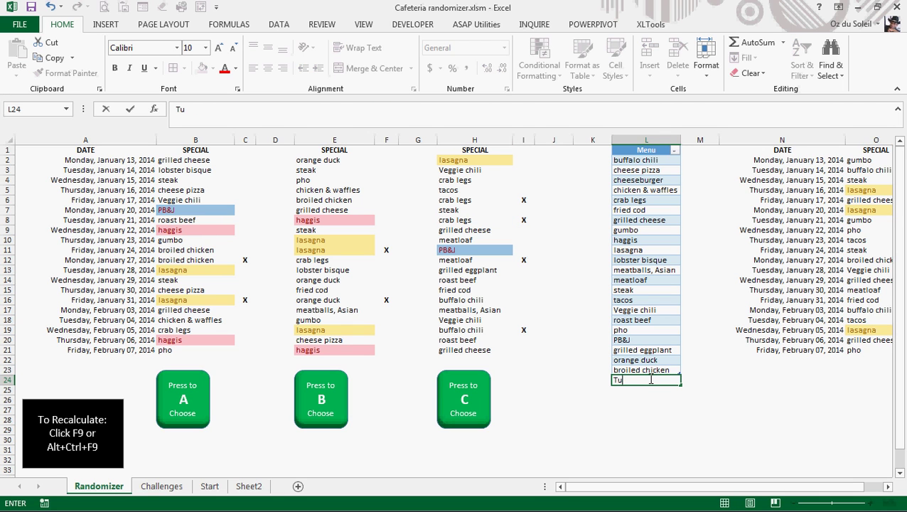
text(na Wrap)
key(Return)
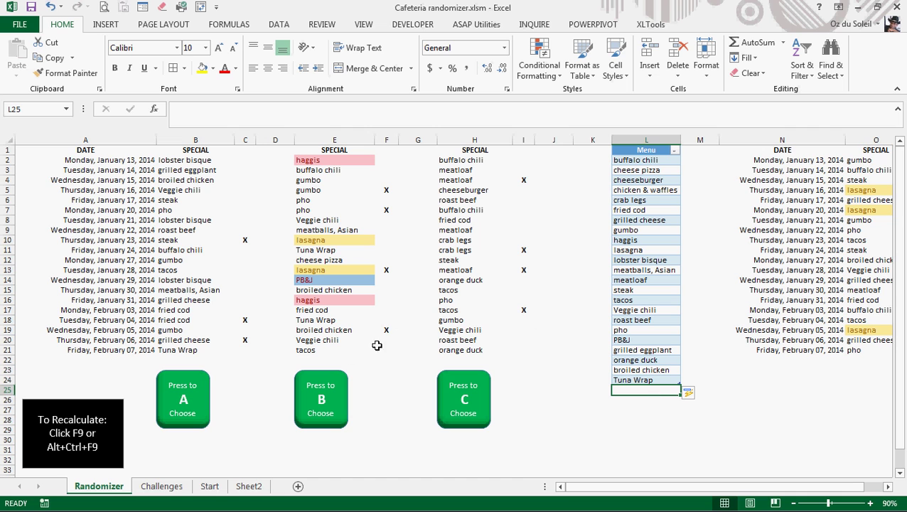
Check the Tuna Wrap entries among the specials in columns B and E, and recalculate the random specials several times.
click(171, 350)
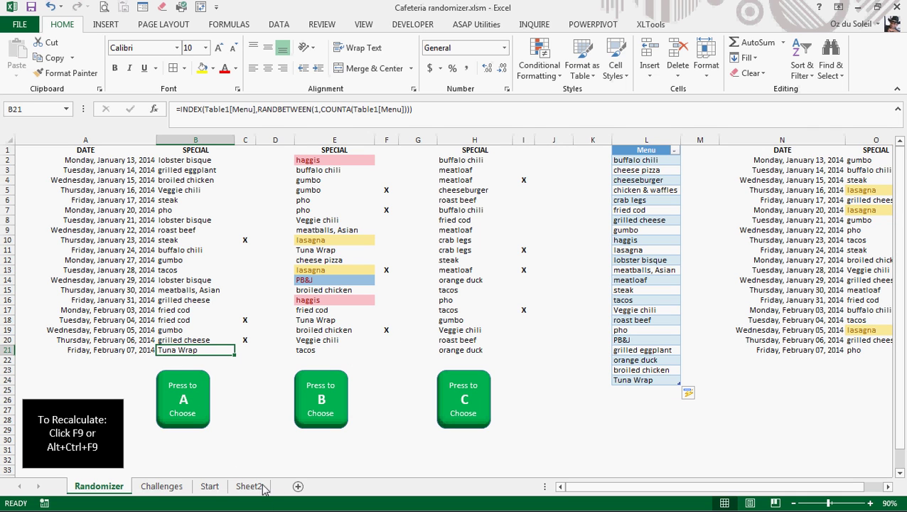
click(315, 319)
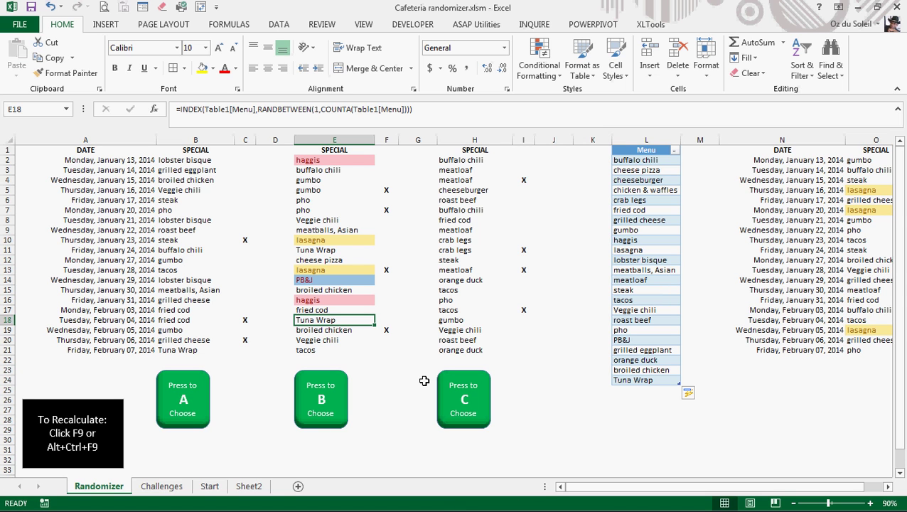
key(F9)
key(F9)
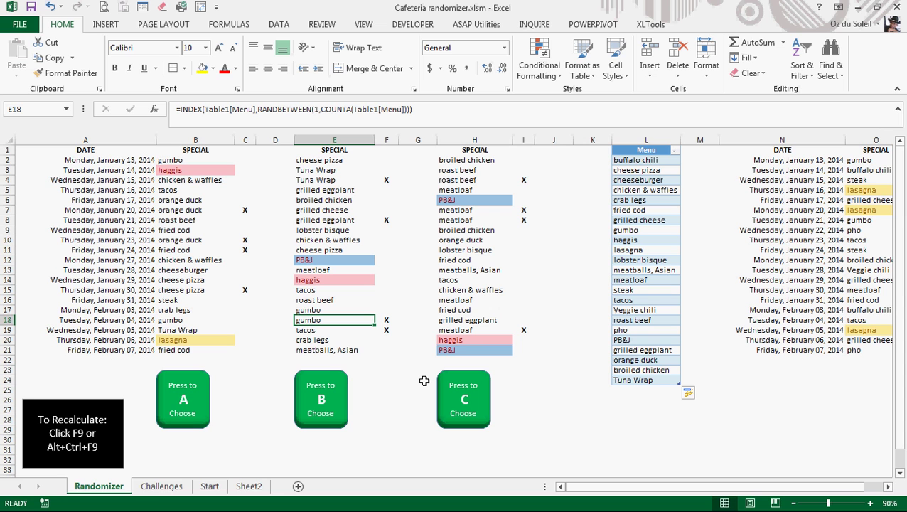
key(F9)
key(F9)
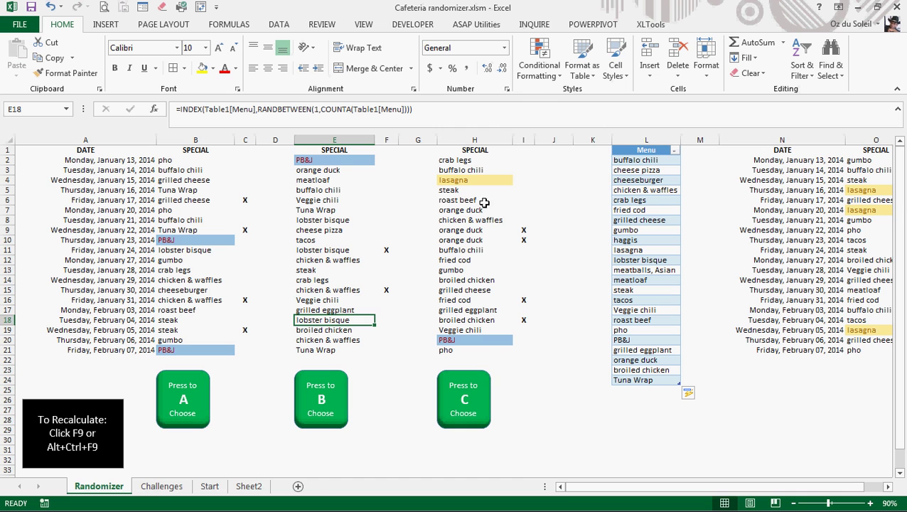
Choose scenario B as the final schedule and look over the specials copied to column O.
click(320, 402)
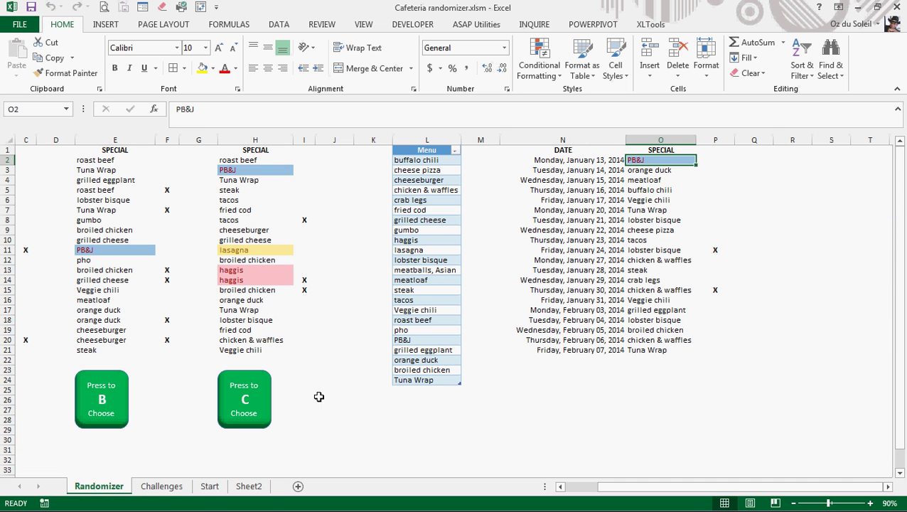
click(641, 298)
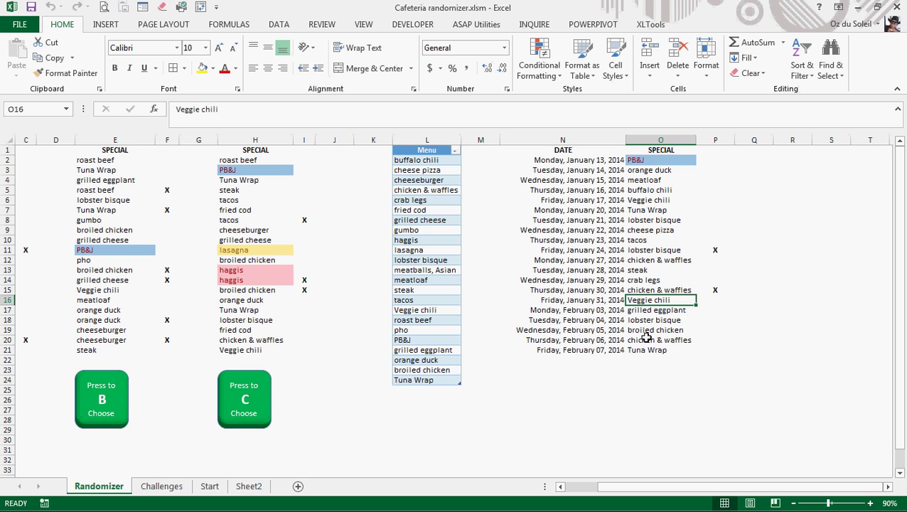
click(649, 210)
click(644, 309)
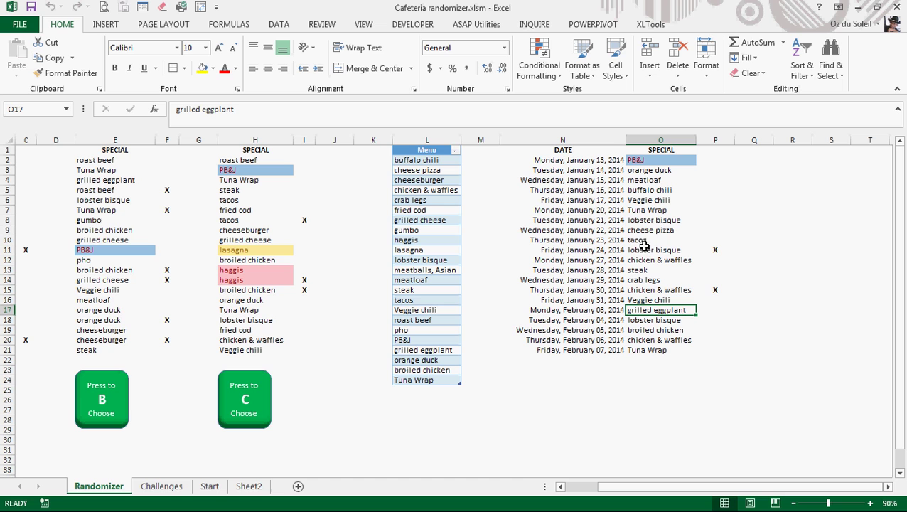
Replace the chosen special for Tuesday, January 21, 2014 in cell O8 with haggis.
click(642, 220)
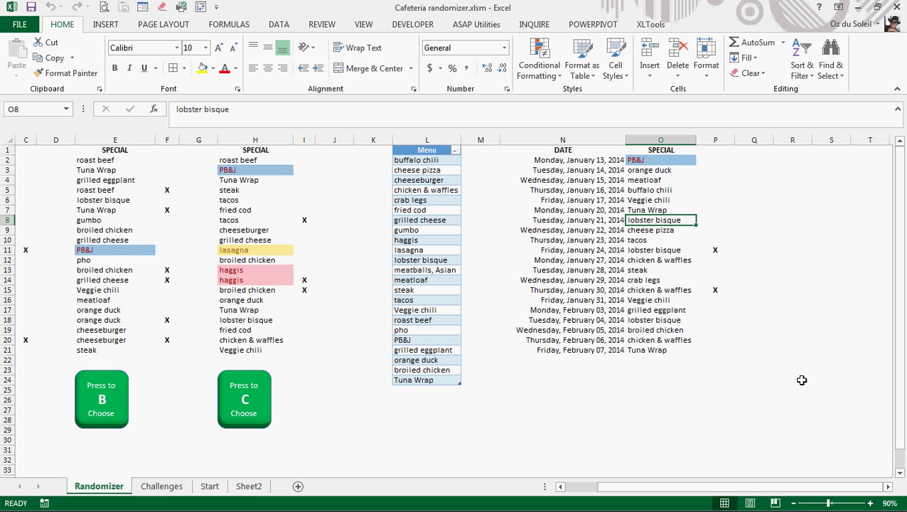
text(haggi)
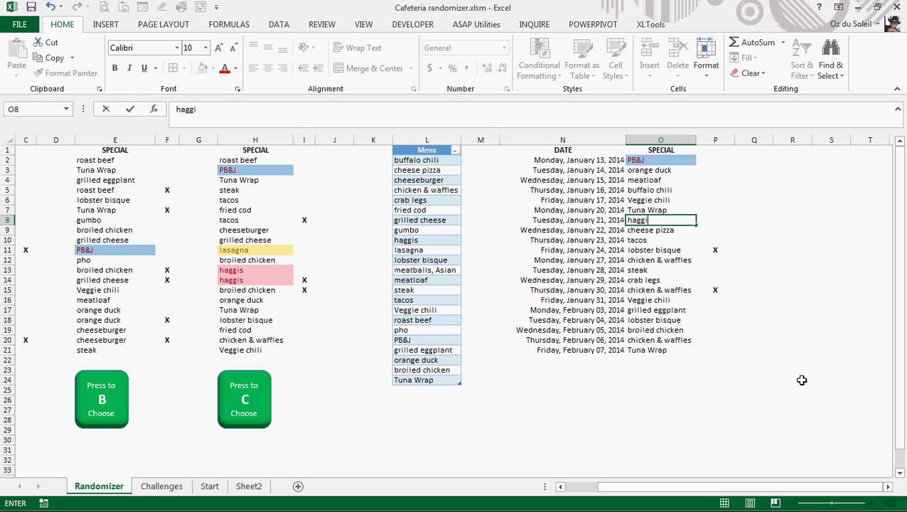
text(s)
key(Return)
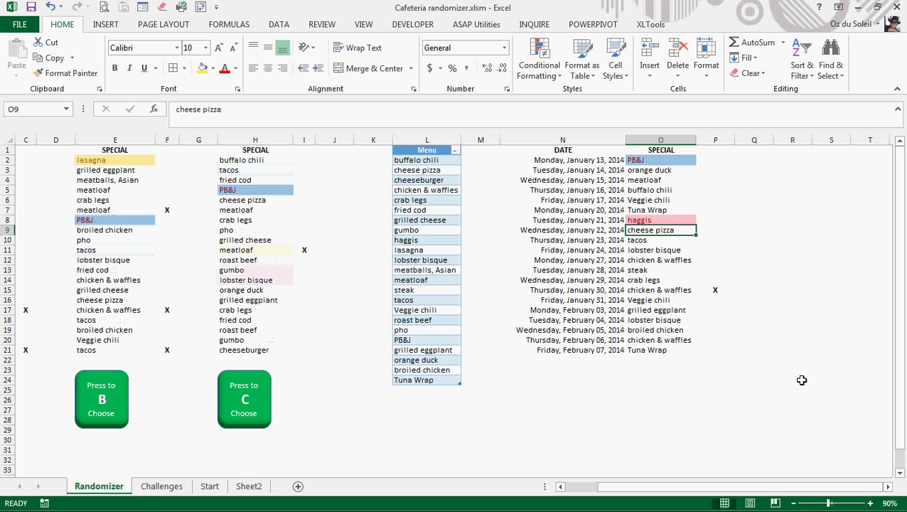
Replace the flagged special for Thursday, January 30, 2014 in cell O15 with grilled cheese and review the chosen specials.
click(647, 290)
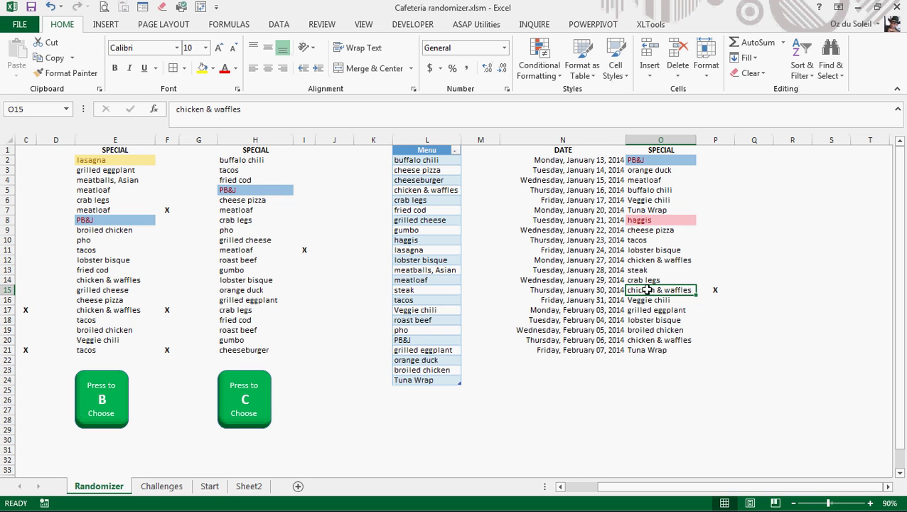
text(grilled ch)
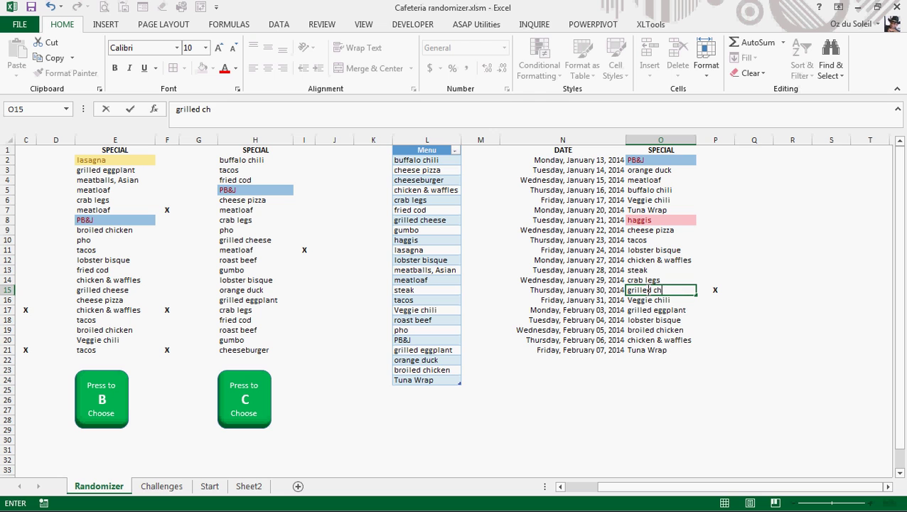
text(eese)
key(Return)
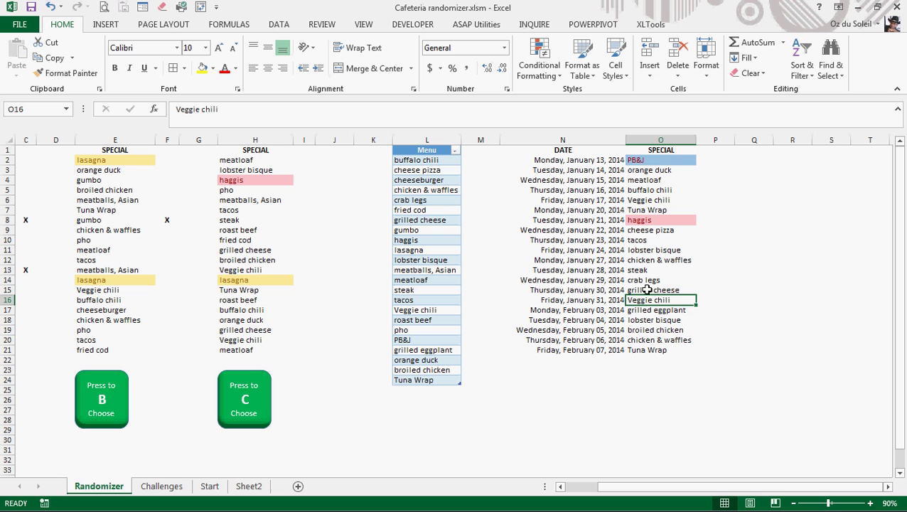
drag(645, 160, 639, 352)
click(647, 271)
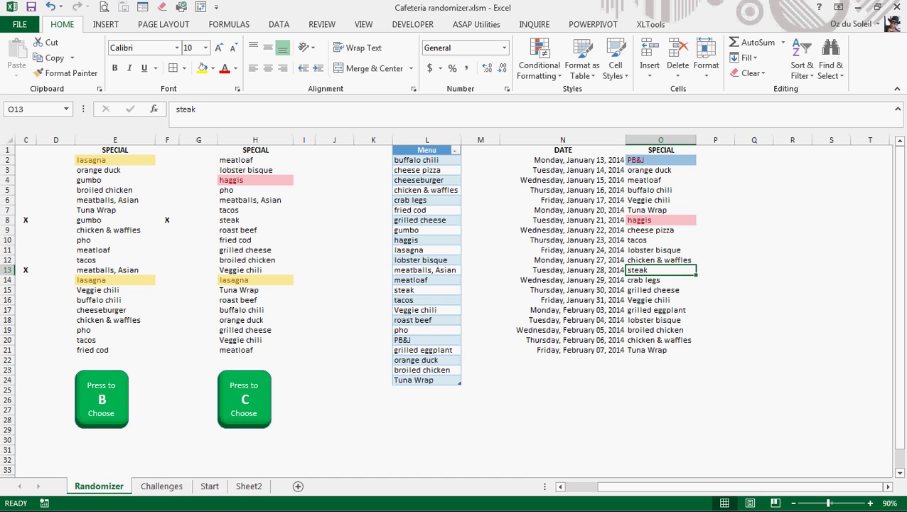
Examine the Scenario3 macro code in Module1 in the Visual Basic editor, and move the editor out of the way.
key(alt+F11)
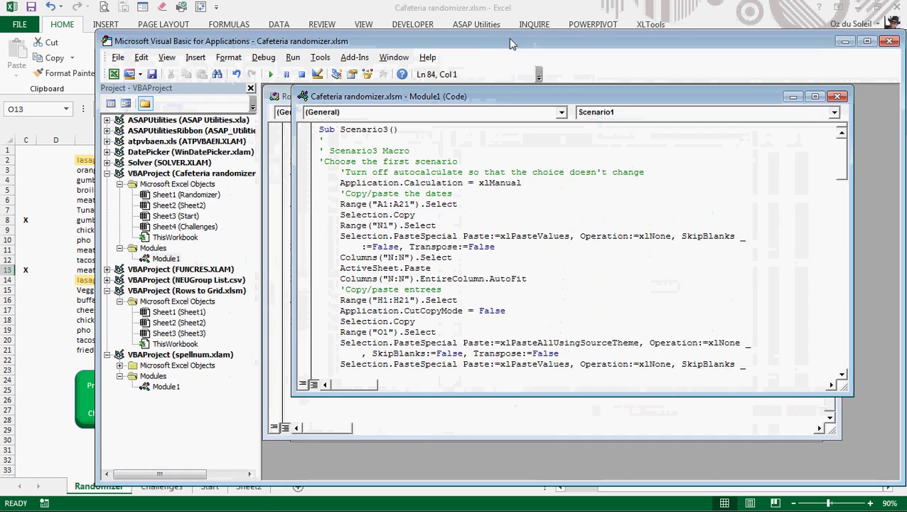
drag(510, 44, 460, 41)
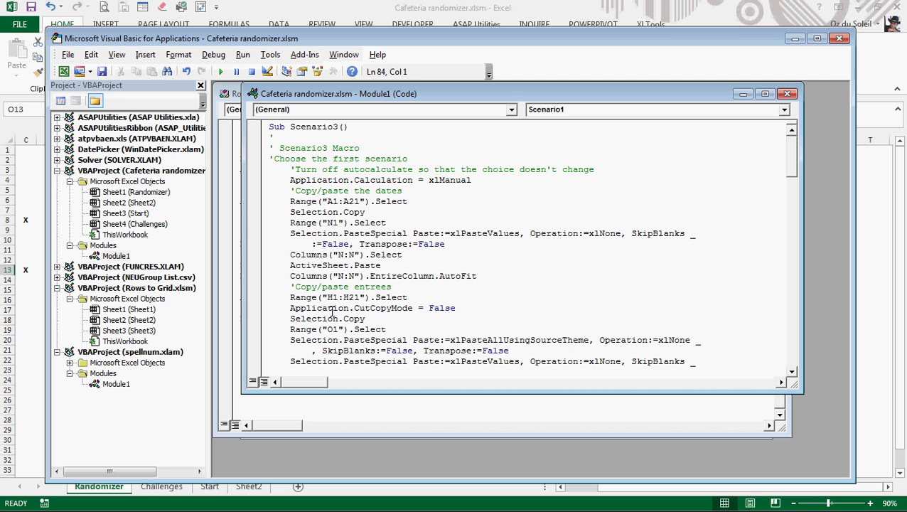
drag(790, 150, 787, 187)
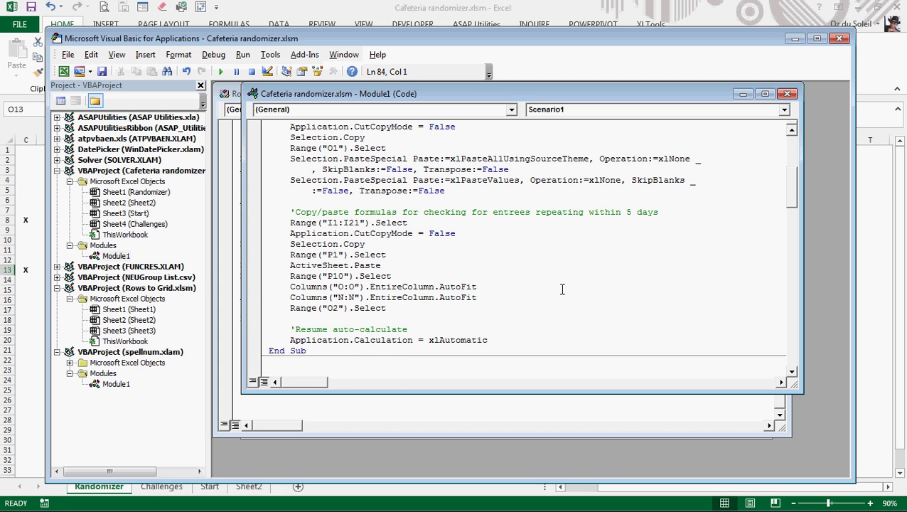
drag(793, 201, 790, 169)
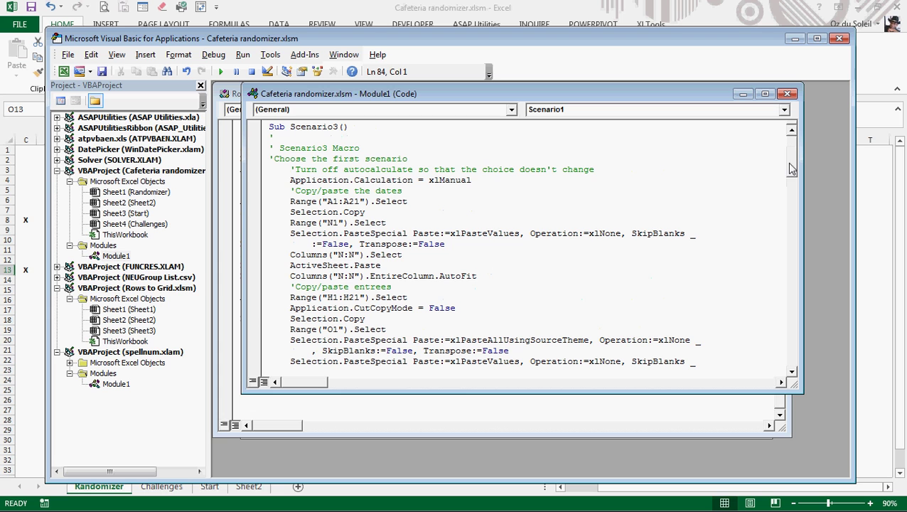
drag(511, 41, 906, 108)
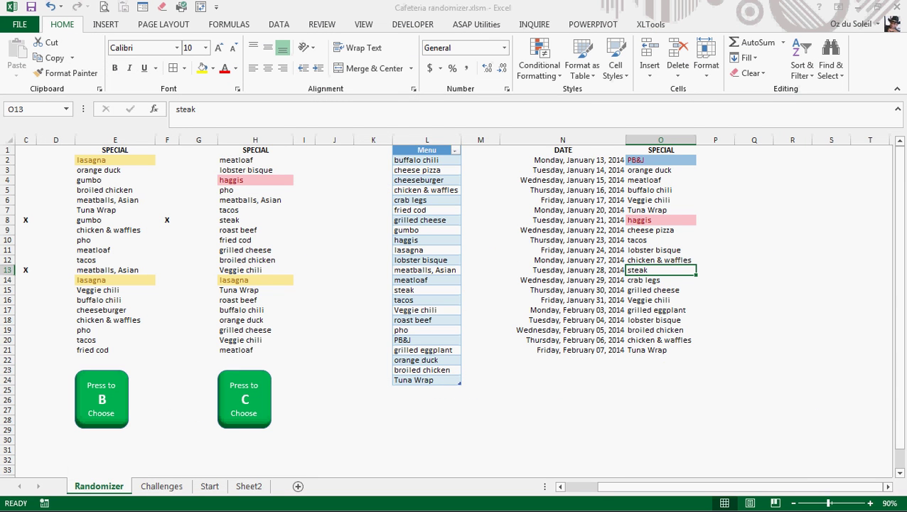
Return to the beginning of the Randomizer sheet and show the Start sheet with the credits.
drag(710, 491, 647, 492)
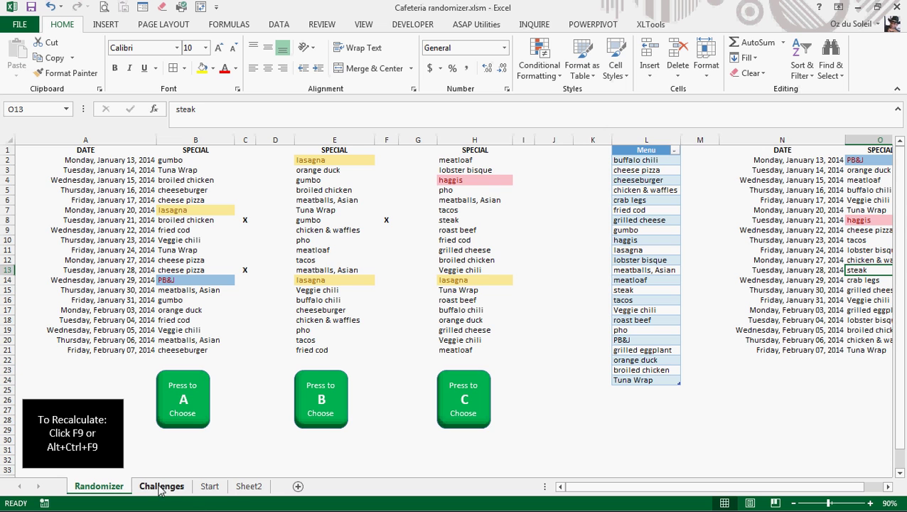
click(214, 489)
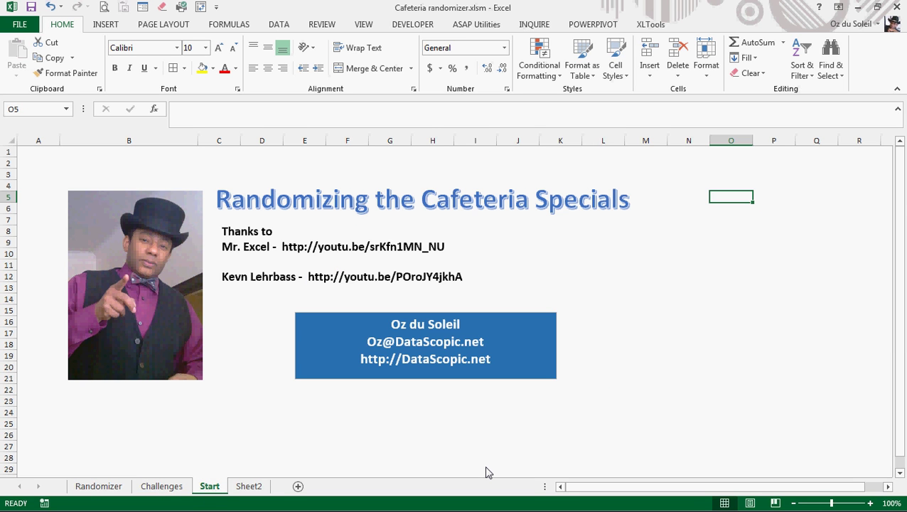